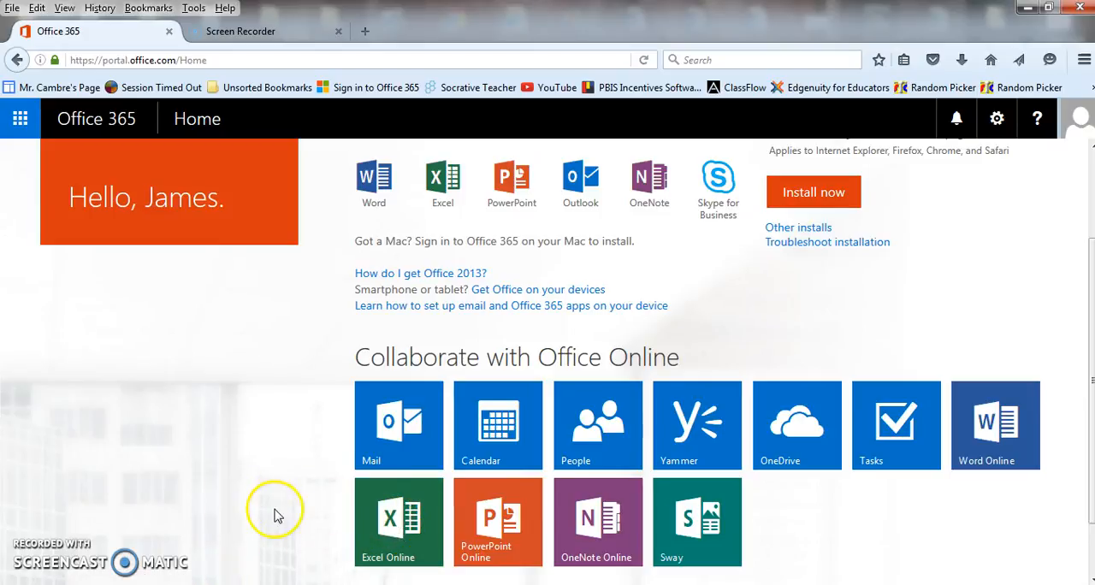
# - Create a new blank workbook in Excel Online and start a new survey in it
pyautogui.click(386, 522)
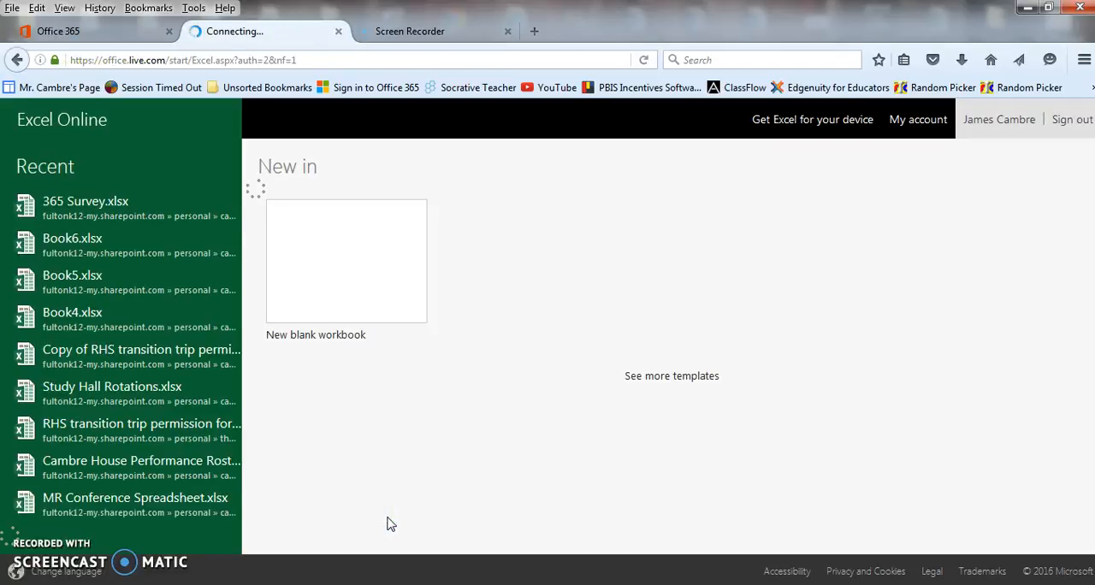
pyautogui.click(316, 257)
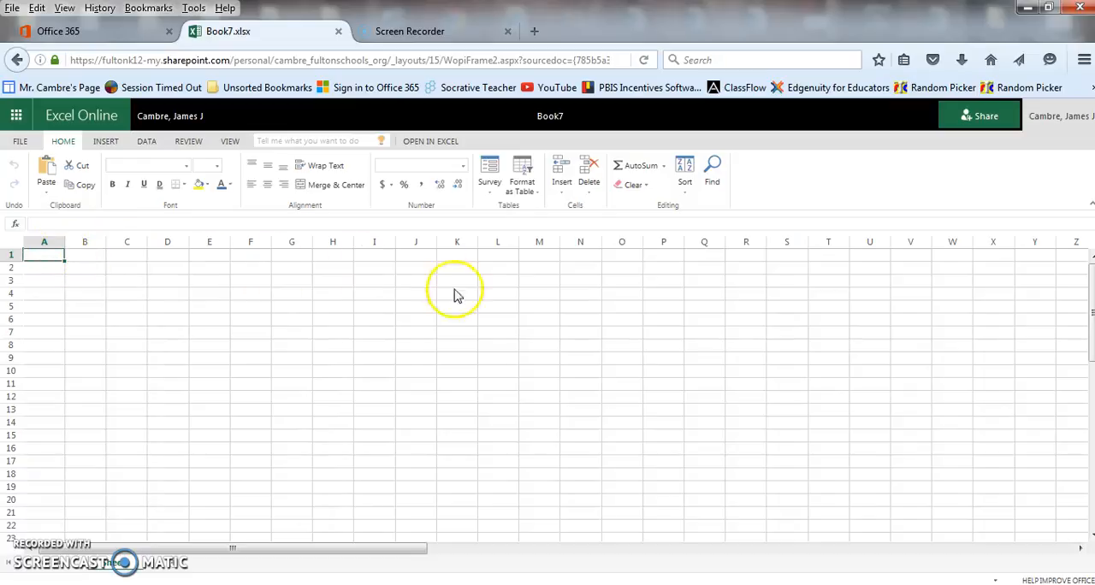
pyautogui.click(488, 187)
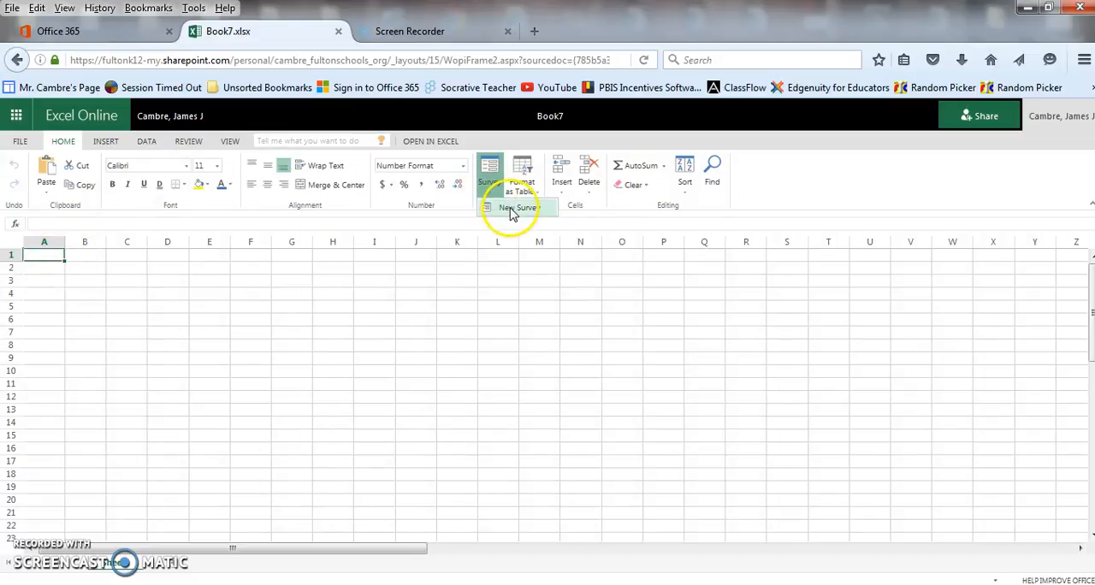
pyautogui.click(508, 210)
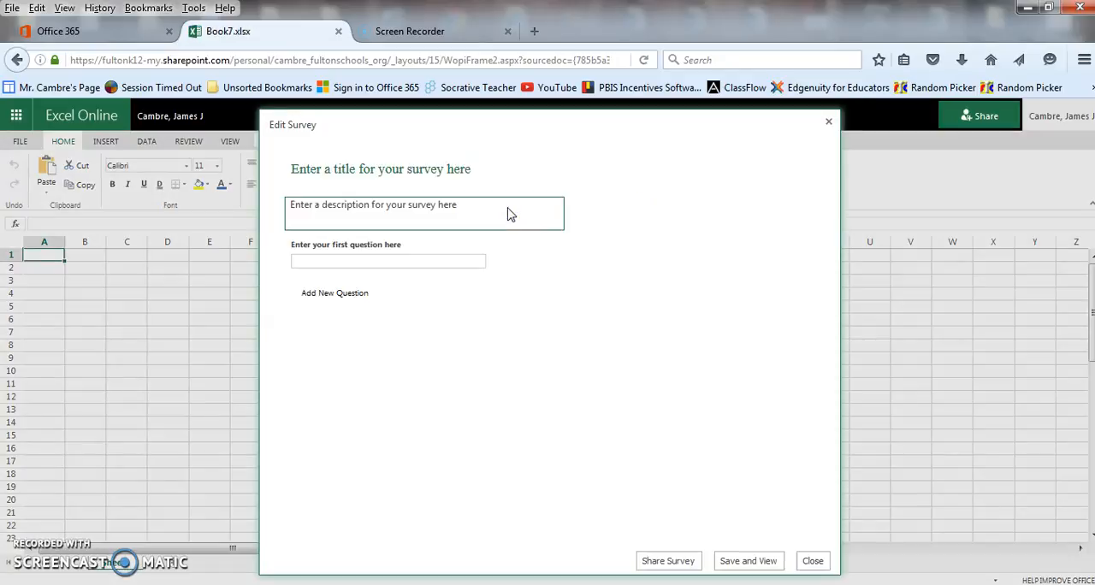
# - Enter "This is a quiz." as the survey description and open the first question for editing
pyautogui.click(505, 212)
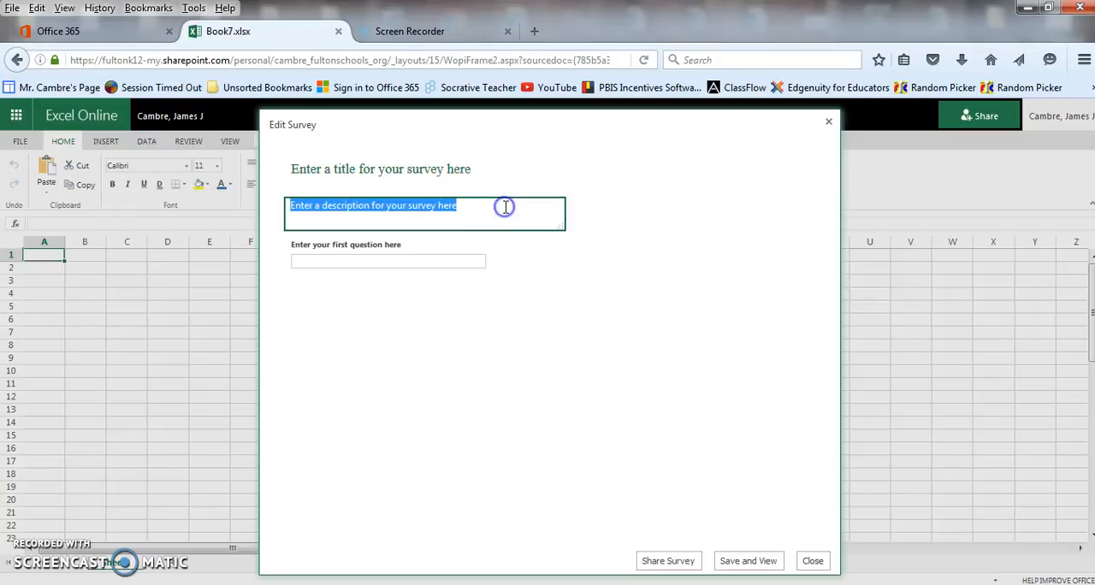
pyautogui.write('This is a quiz.')
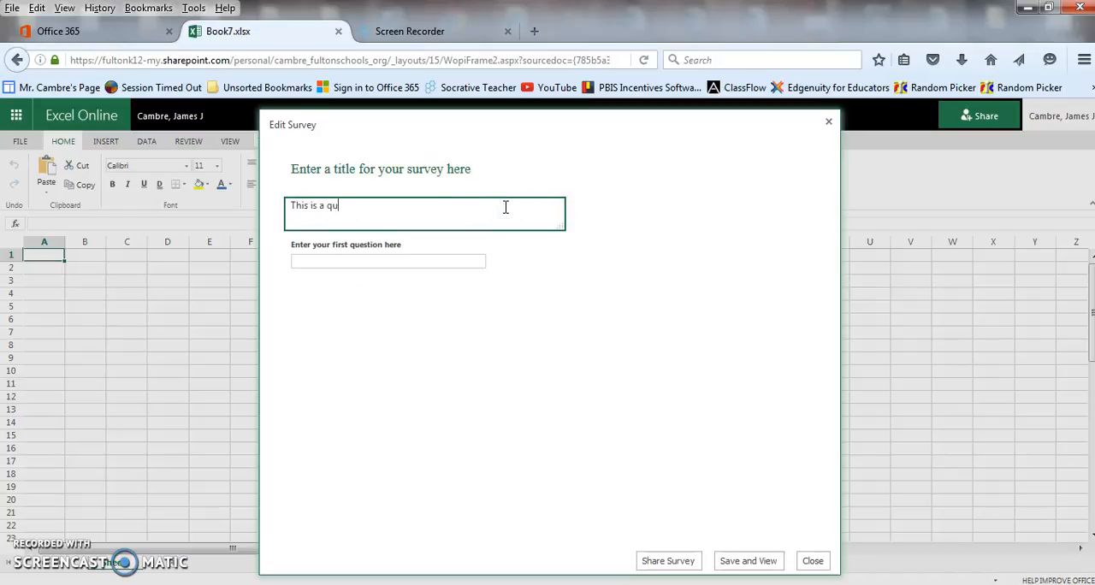
pyautogui.click(378, 259)
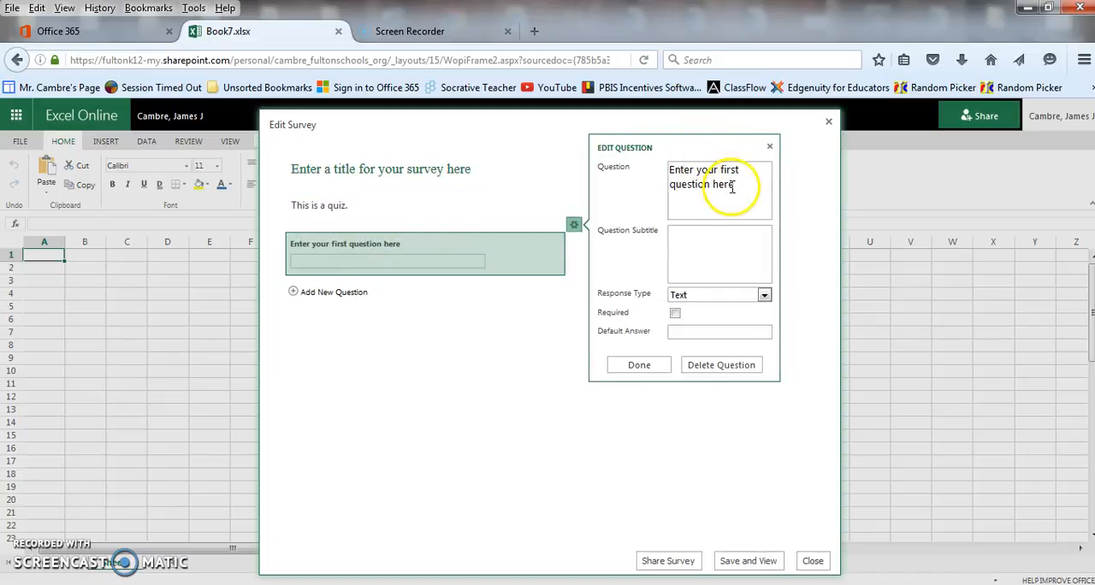
# - Replace the first question's placeholder text with "What is two plus two?"
pyautogui.moveTo(712, 184); pyautogui.dragTo(644, 172)
pyautogui.moveTo(733, 185); pyautogui.dragTo(628, 152)
pyautogui.write('Wh')
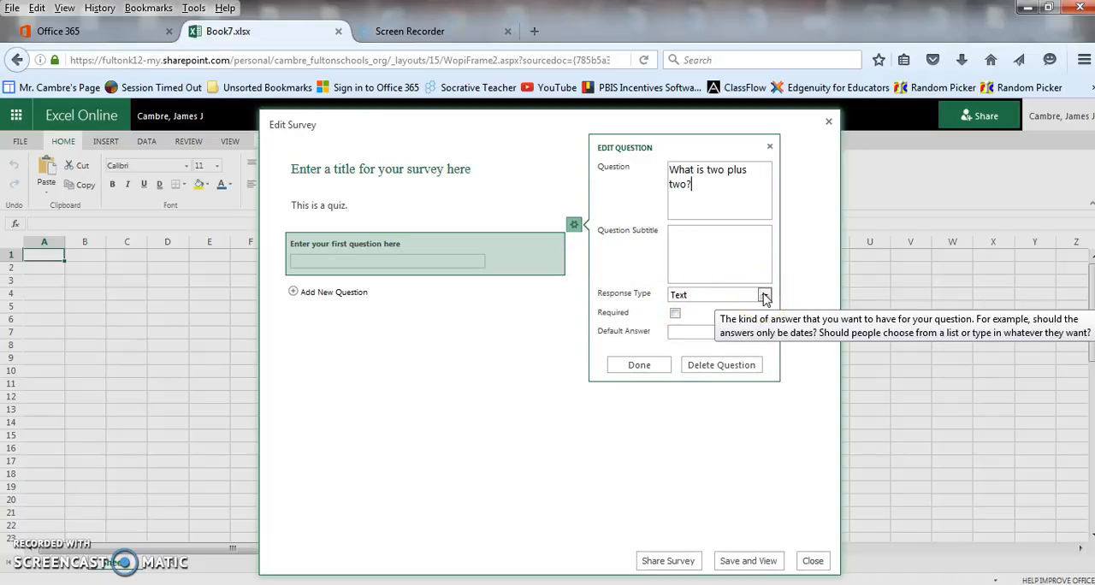
# - Reword the first question as "Enter your name.", make it required and finish editing it
pyautogui.moveTo(728, 190); pyautogui.dragTo(641, 164)
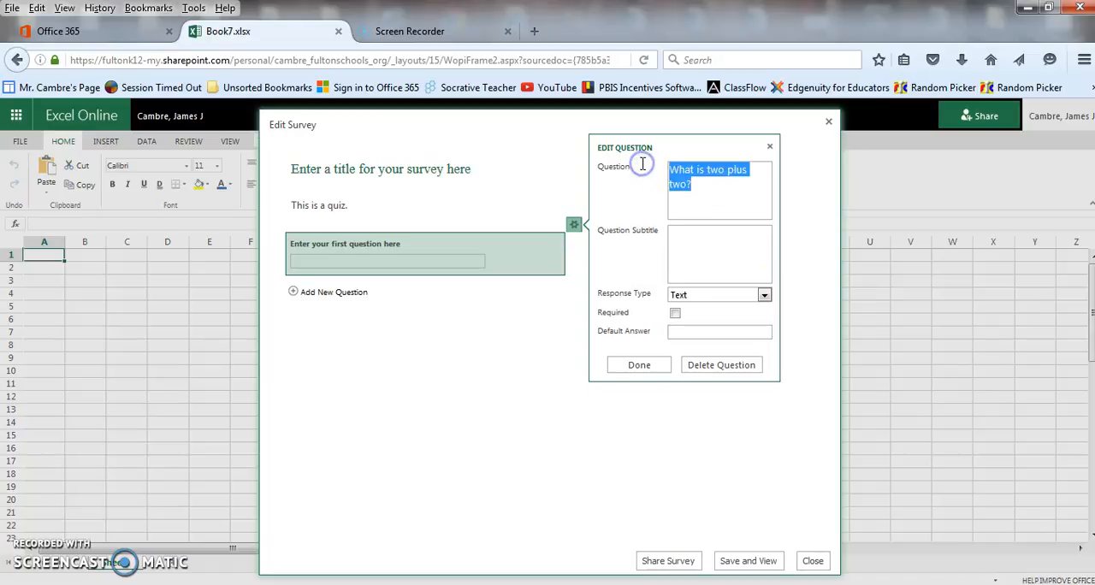
pyautogui.write('Enter your name.')
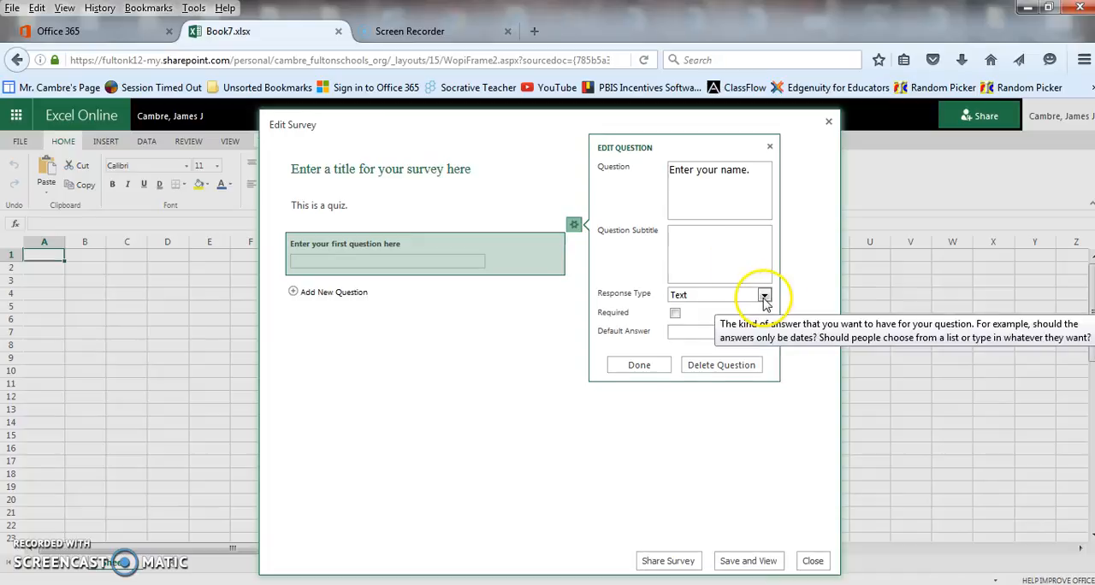
pyautogui.click(675, 314)
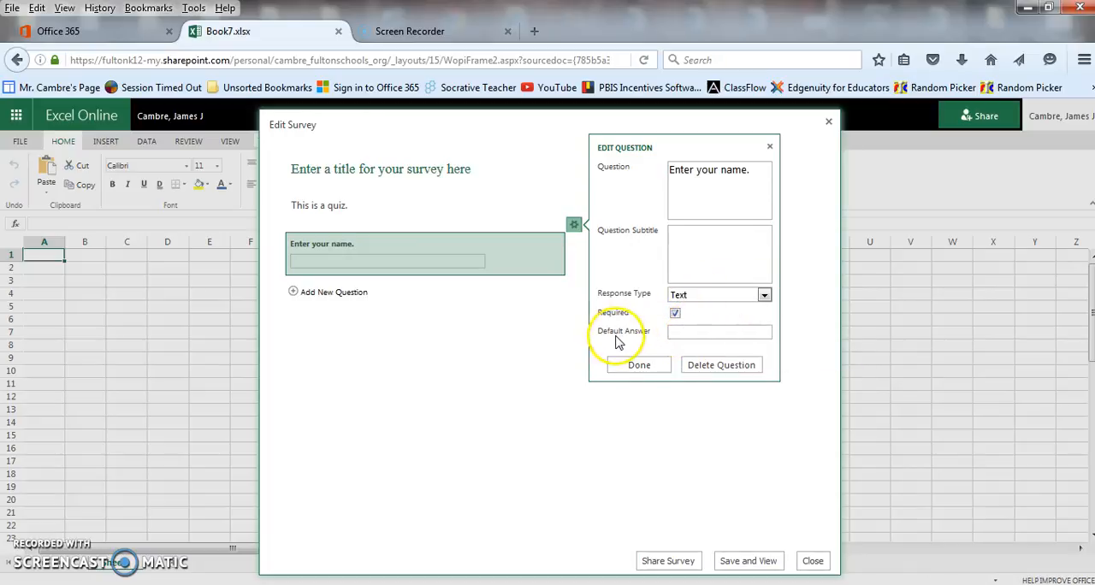
pyautogui.click(636, 366)
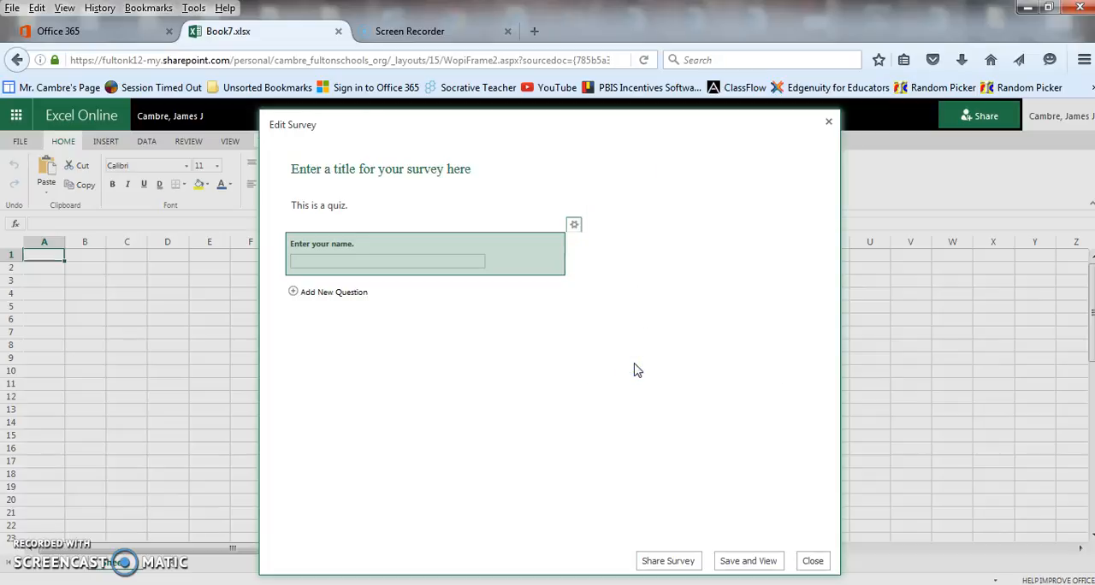
# - Add a second question worded "Enter your lunch number." and mark it as required
pyautogui.click(300, 294)
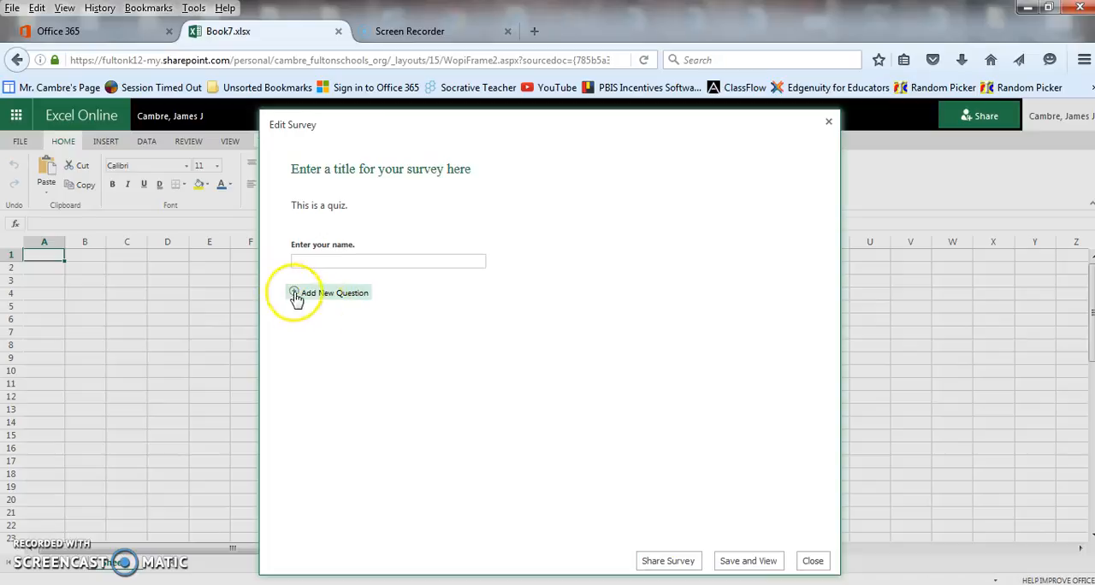
pyautogui.click(294, 293)
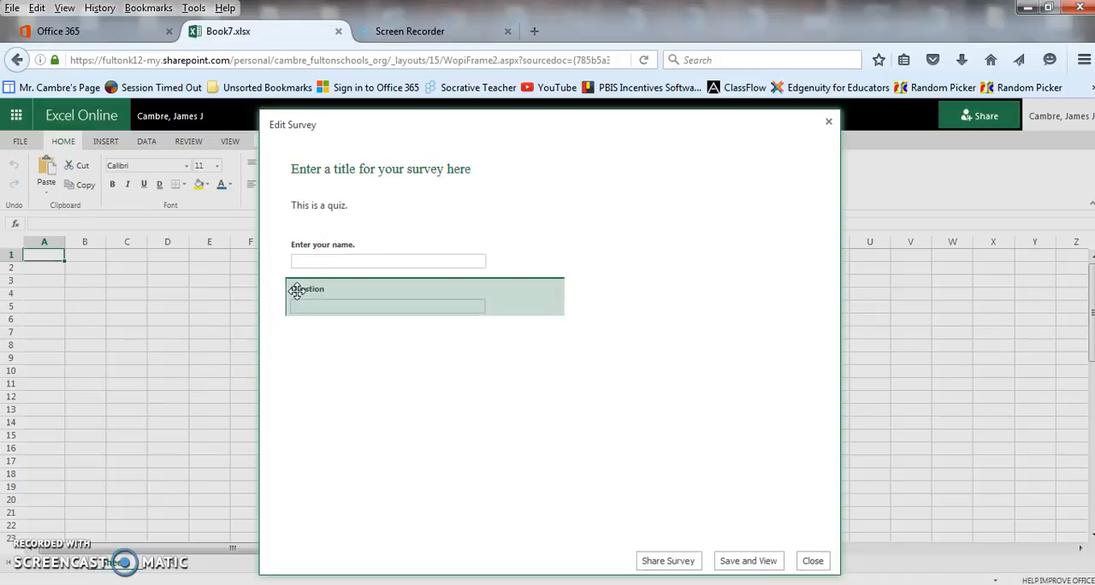
pyautogui.click(612, 180)
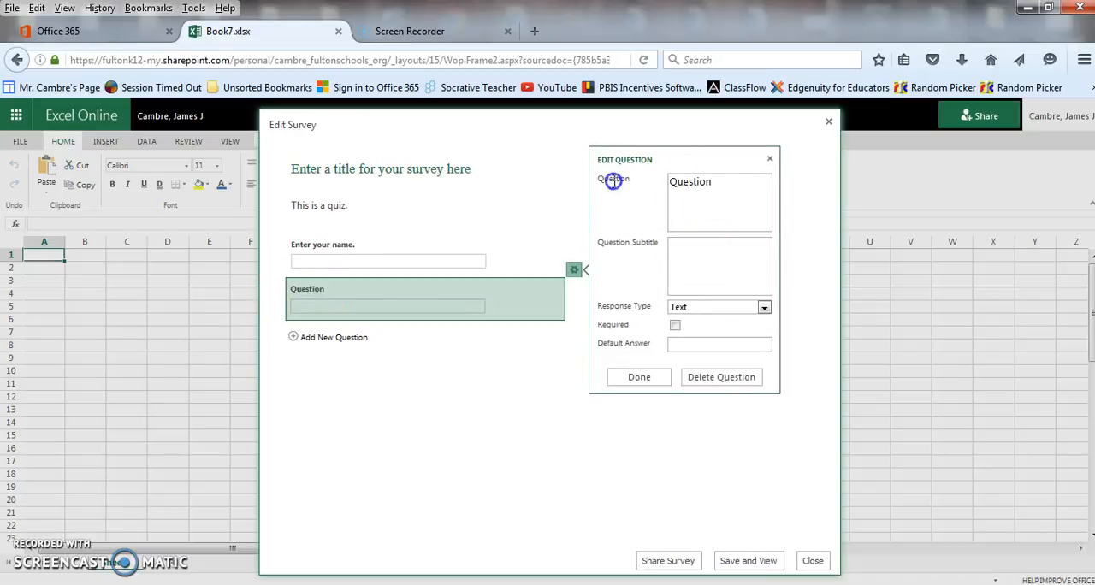
pyautogui.moveTo(713, 176); pyautogui.dragTo(637, 178)
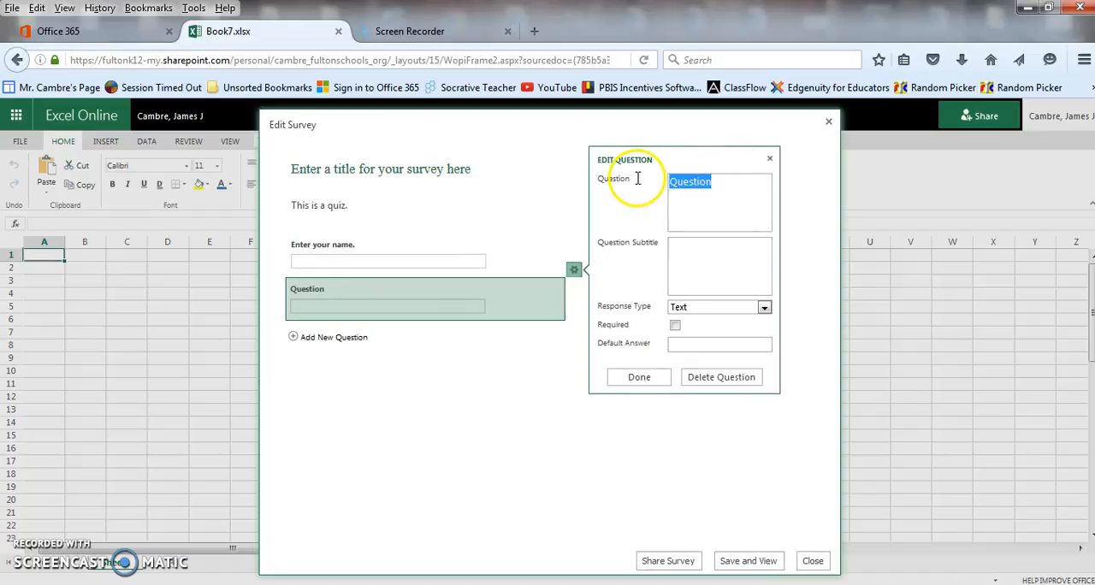
pyautogui.write('What')
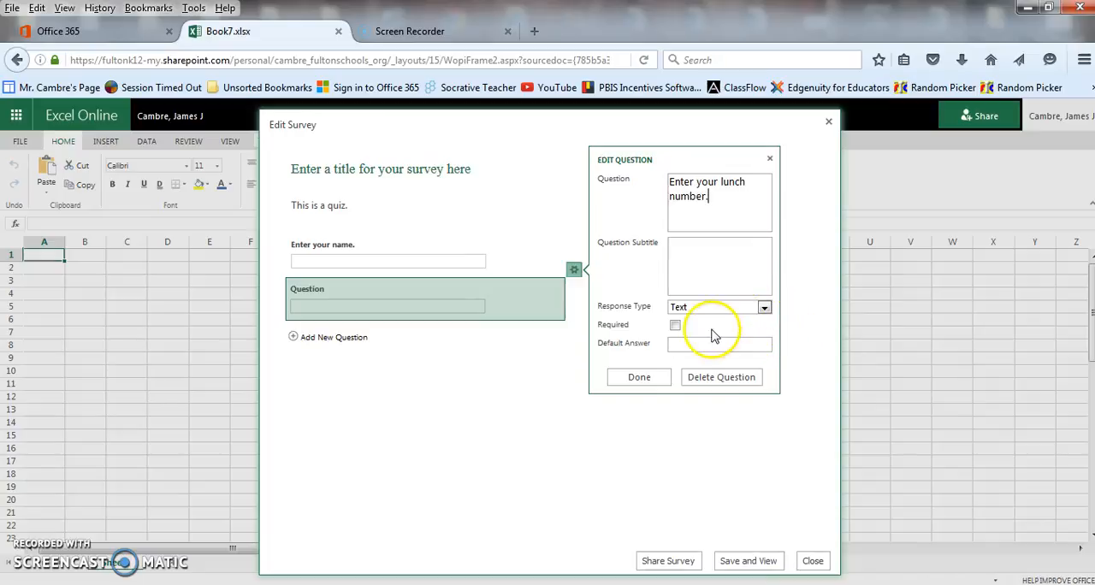
pyautogui.click(674, 326)
# - Try the Number response type and check its format options for the lunch number question, then return it to Text
pyautogui.click(763, 307)
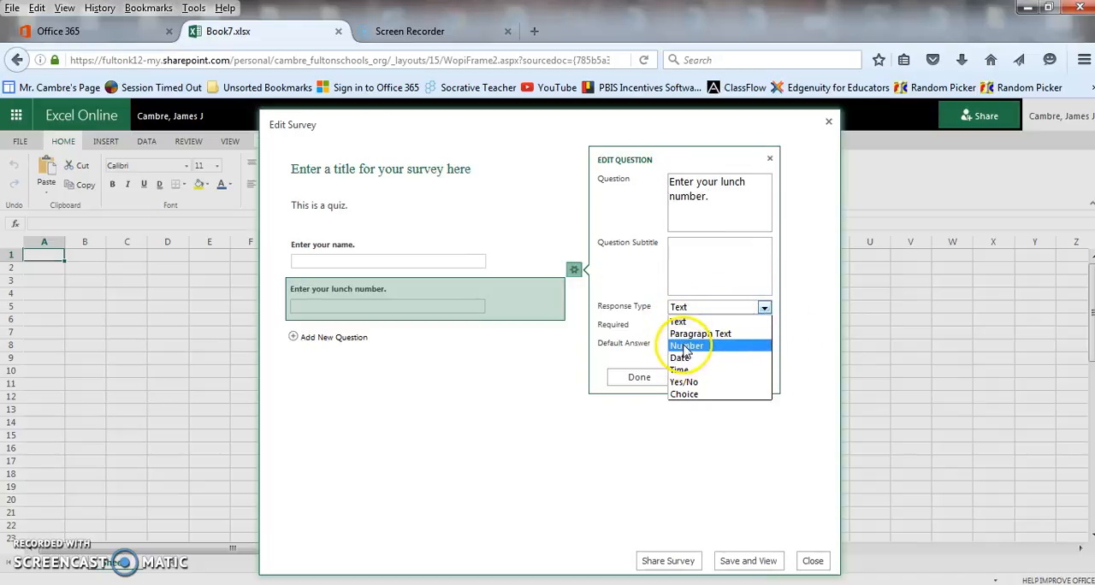
pyautogui.click(686, 345)
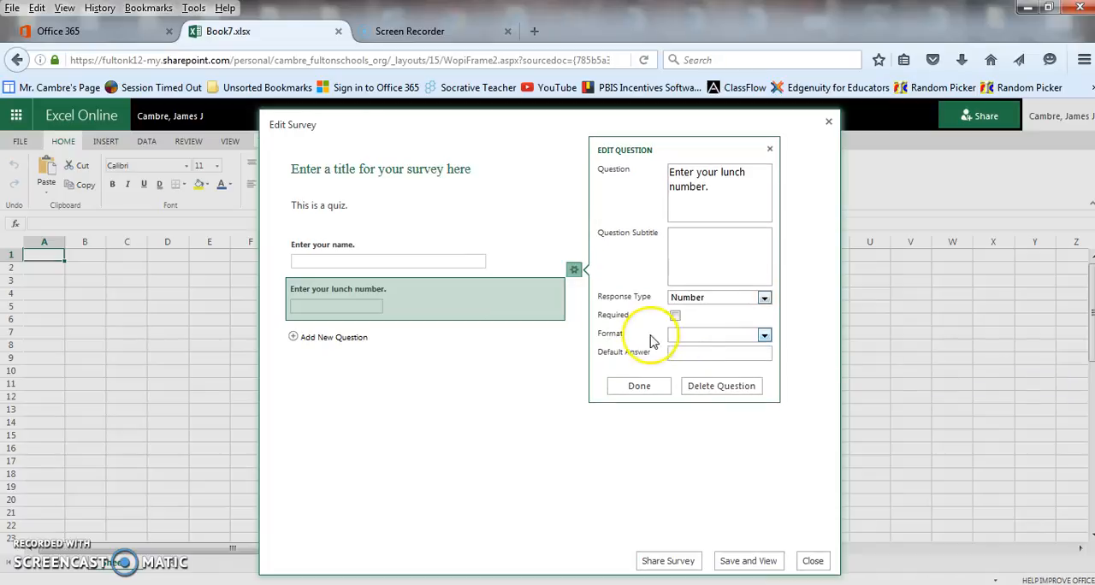
pyautogui.click(692, 334)
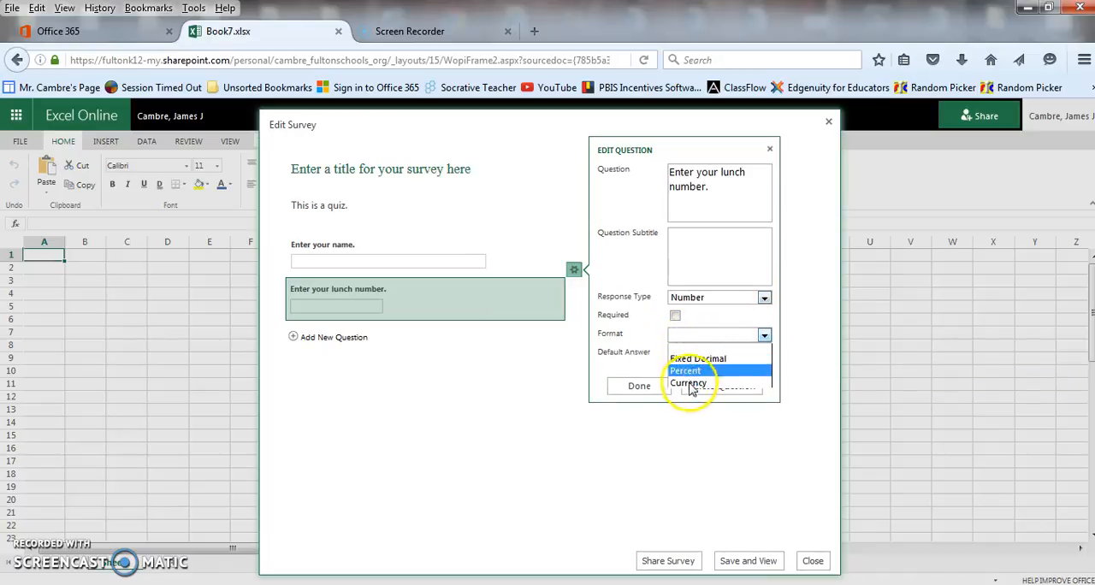
pyautogui.click(684, 336)
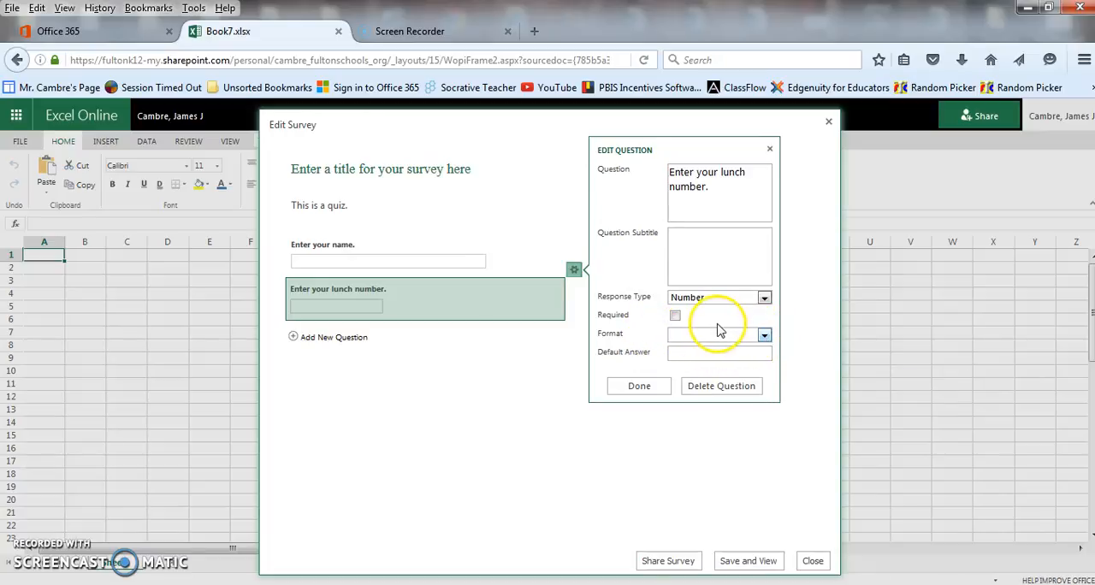
pyautogui.click(709, 297)
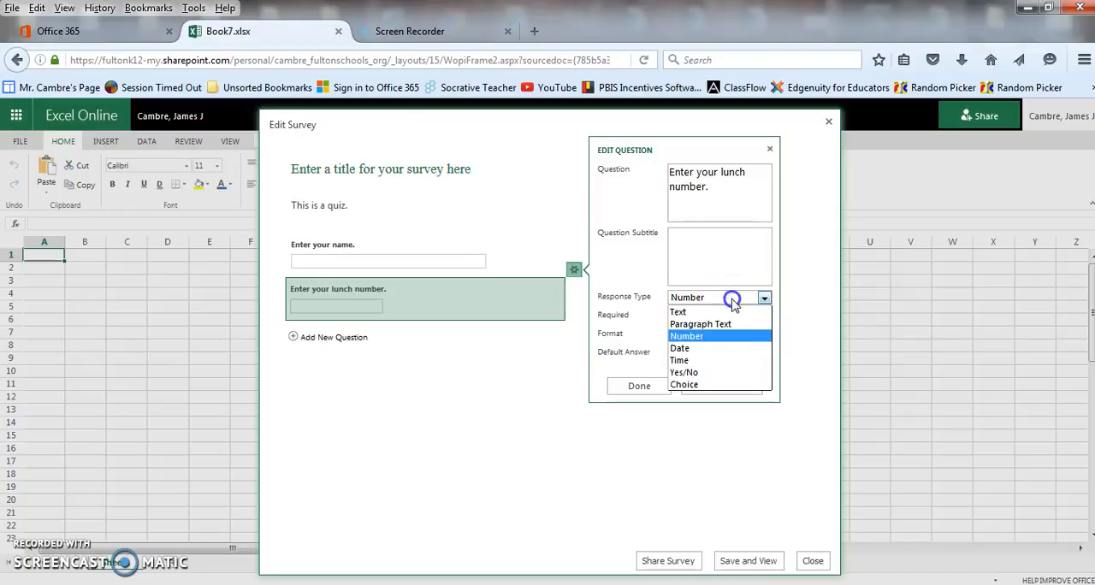
pyautogui.click(684, 313)
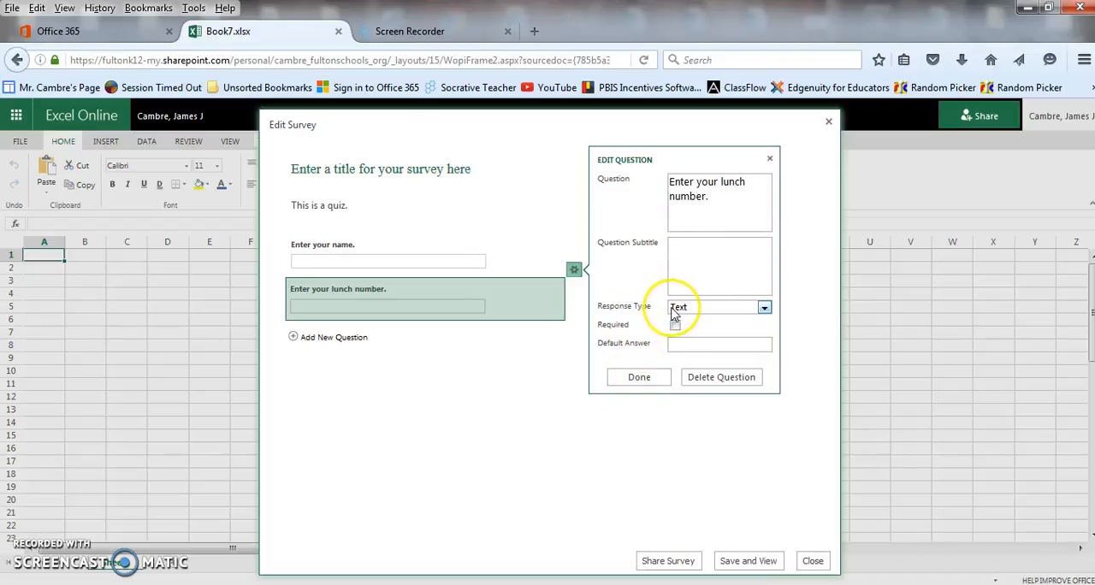
# - Finish the lunch number question and add a third question worded "Why?"
pyautogui.click(634, 378)
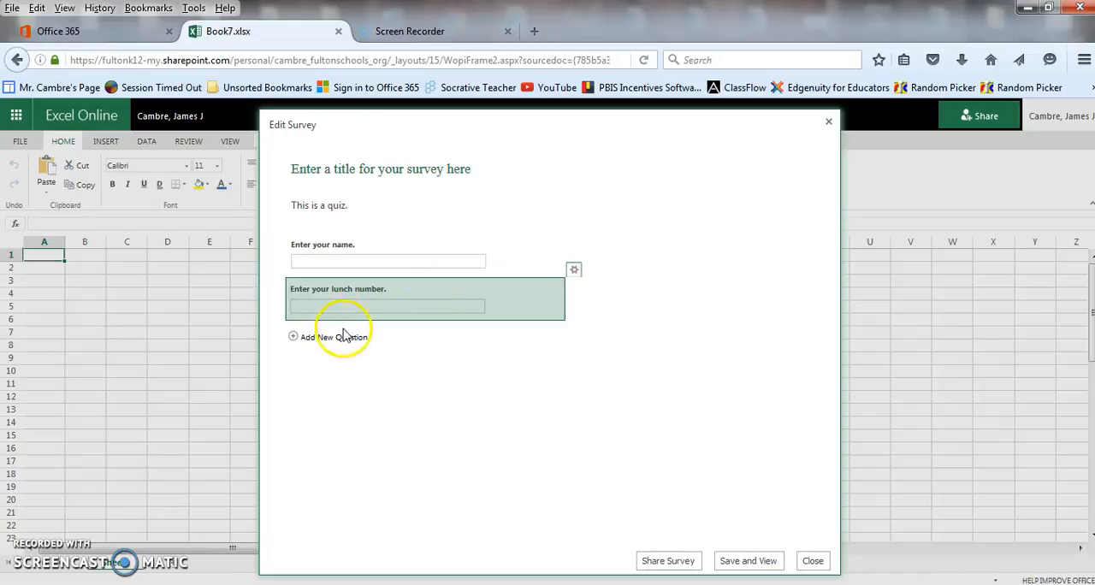
pyautogui.click(294, 337)
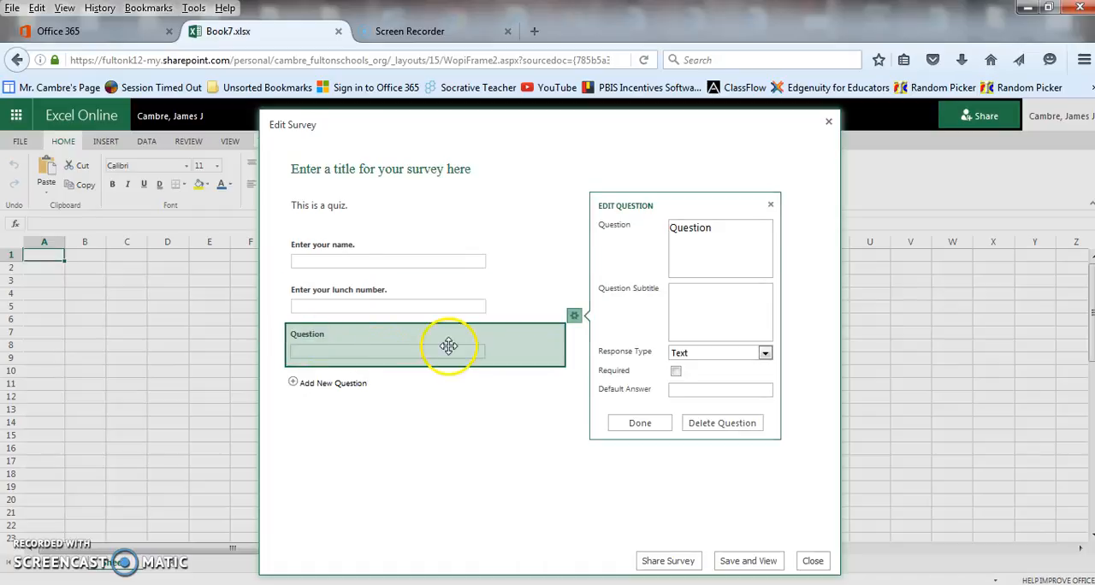
pyautogui.moveTo(714, 230); pyautogui.dragTo(535, 210)
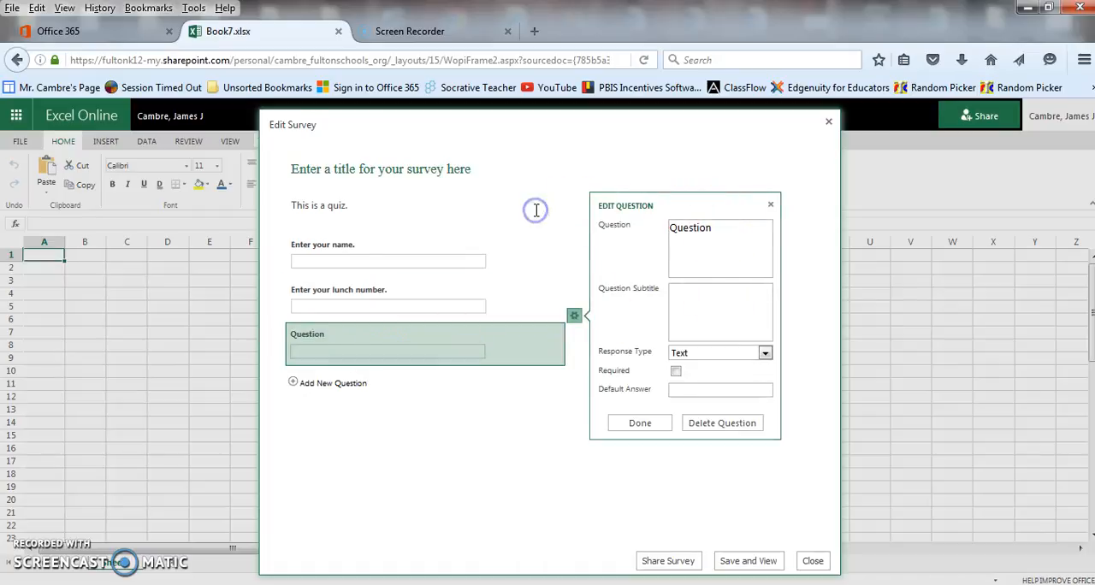
pyautogui.moveTo(713, 228); pyautogui.dragTo(644, 236)
pyautogui.click(644, 236)
pyautogui.doubleClick(694, 229)
pyautogui.write('Why')
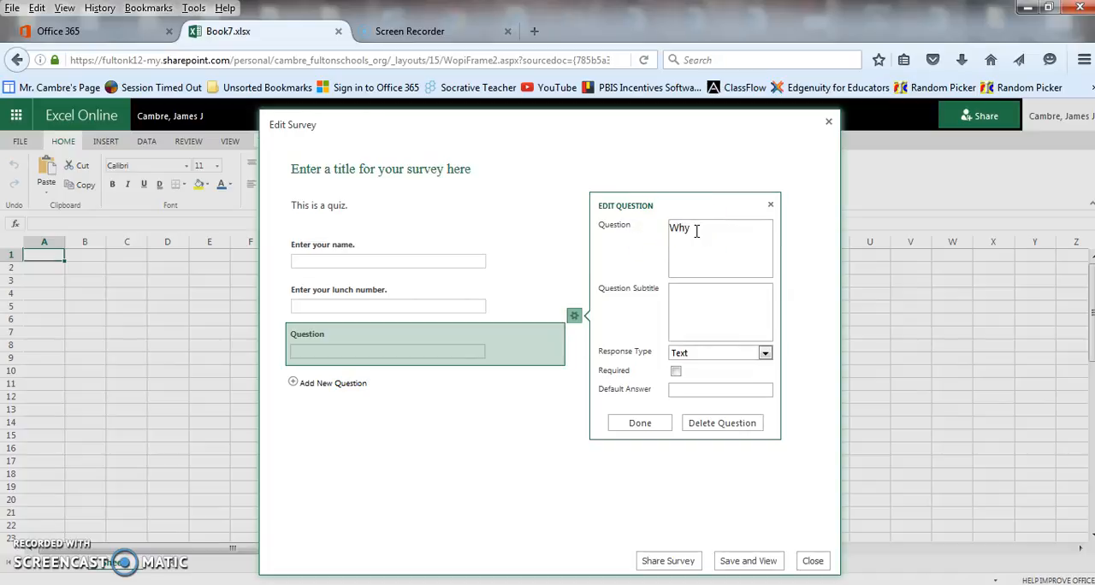
pyautogui.write('?')
# - Set the "Why?" question's response type to Choice with the choices "This", "That" and "The other"
pyautogui.click(765, 353)
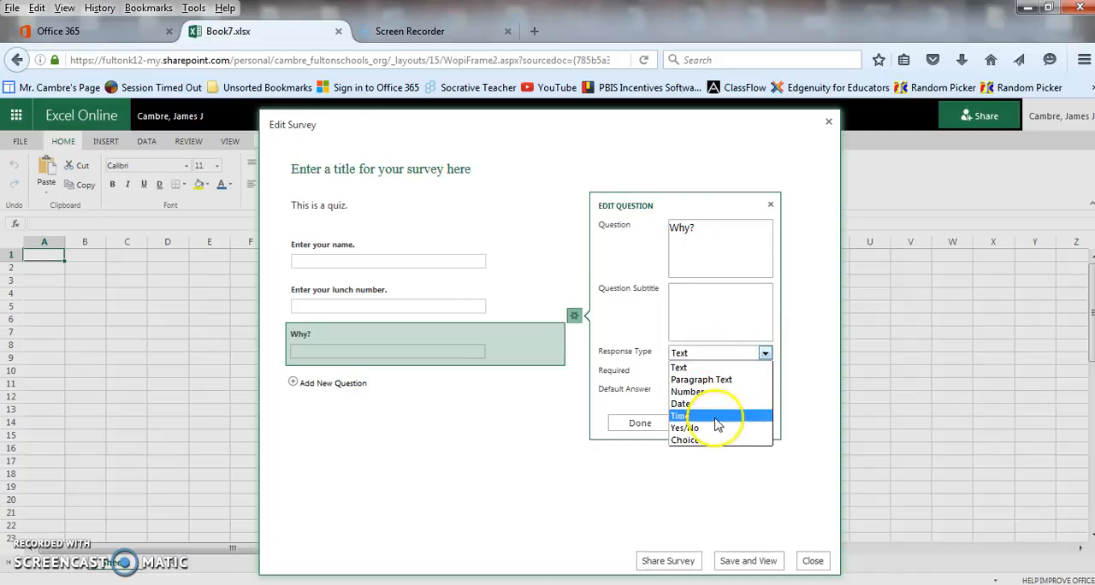
pyautogui.click(709, 441)
pyautogui.click(706, 408)
pyautogui.click(693, 373)
pyautogui.click(739, 390)
pyautogui.moveTo(740, 390); pyautogui.dragTo(633, 335)
pyautogui.write('This')
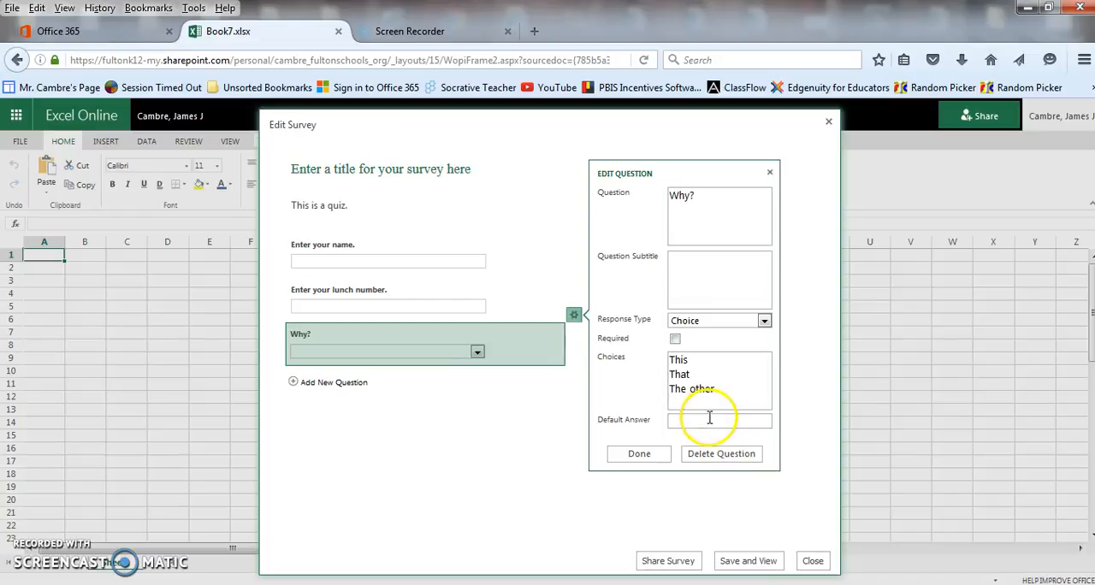
# - Give the "Why?" question the default answer "This", make it required and finish editing it
pyautogui.click(681, 422)
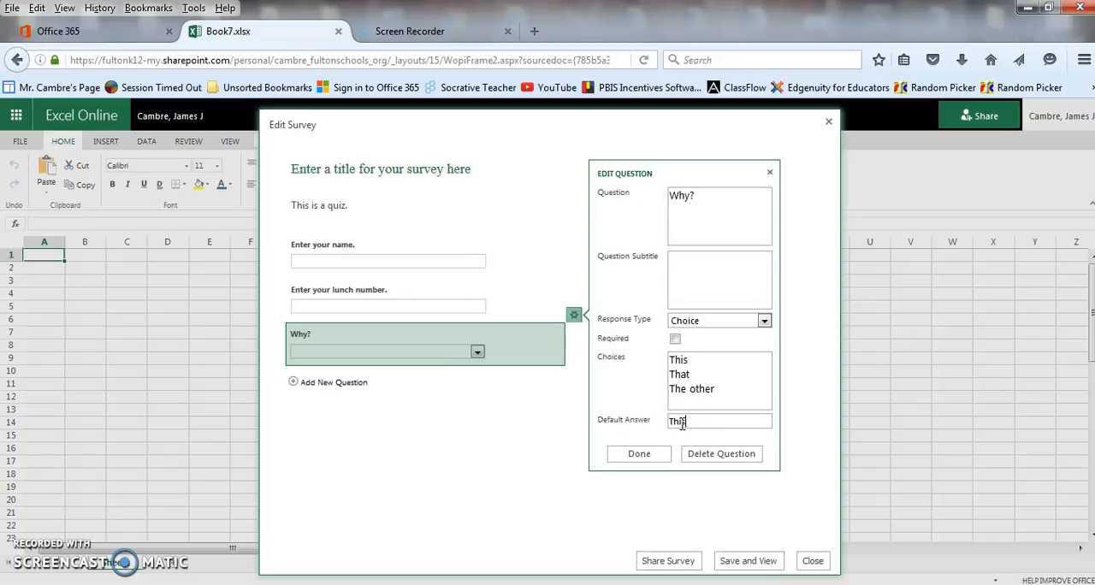
pyautogui.click(674, 339)
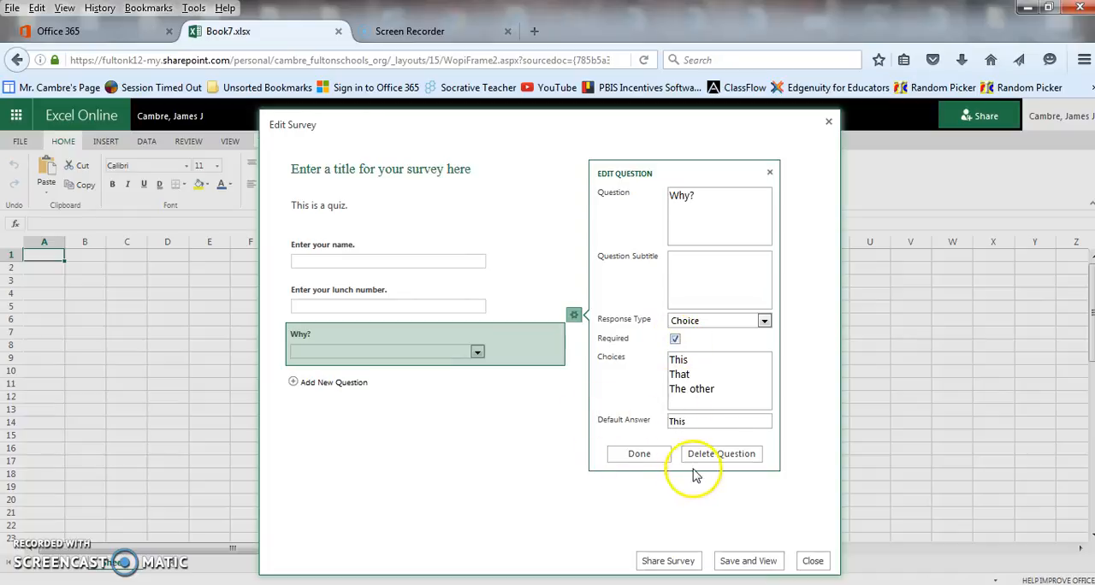
pyautogui.click(639, 455)
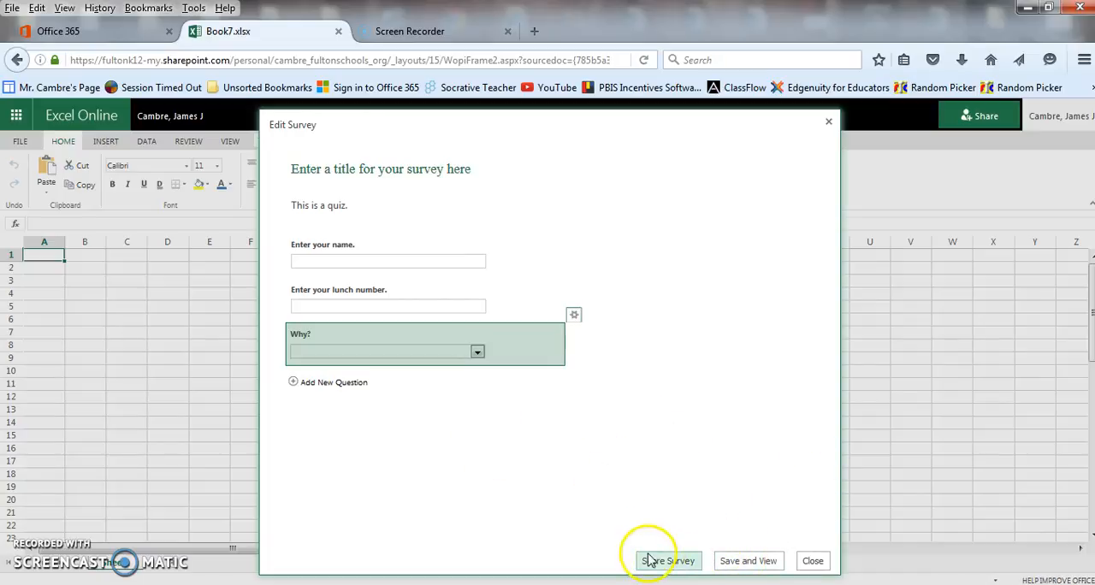
# - Save and preview the survey, filling in "Me" as the name, a sample lunch number, and "That" for the "Why?" question
pyautogui.click(751, 561)
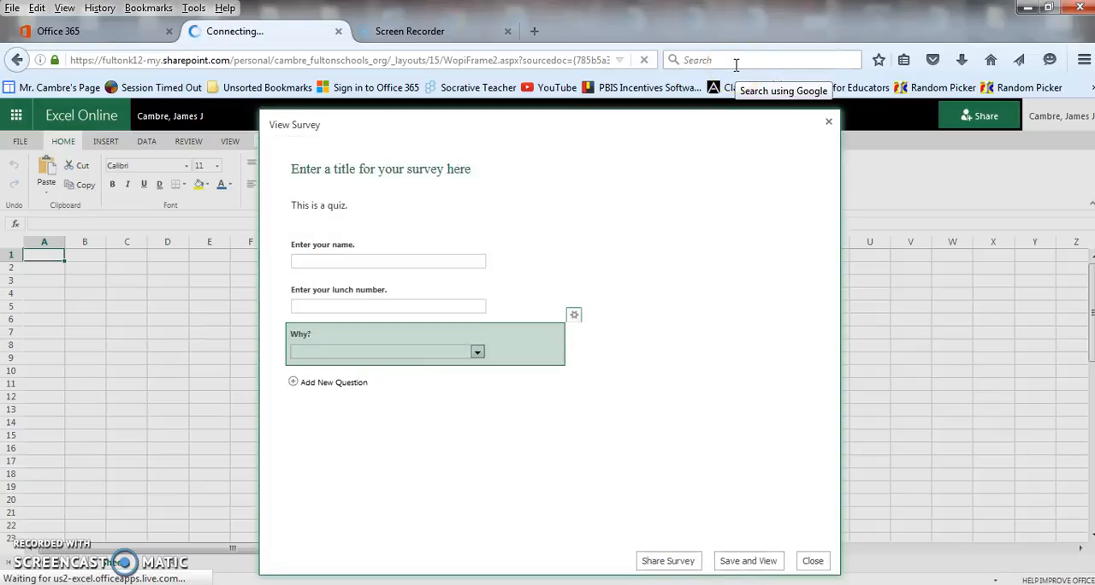
pyautogui.click(514, 276)
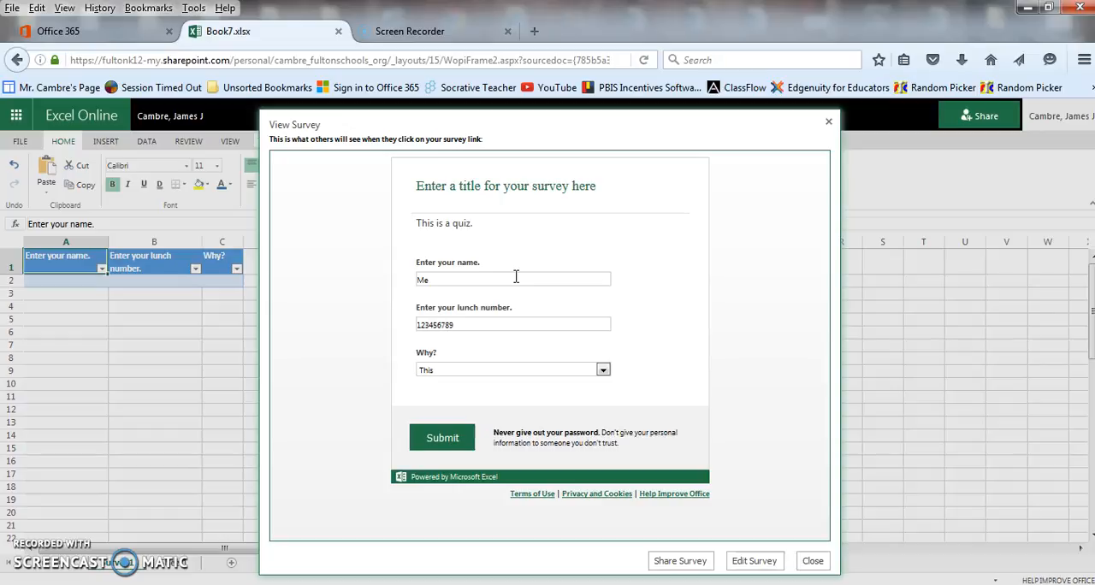
pyautogui.click(603, 370)
pyautogui.click(547, 401)
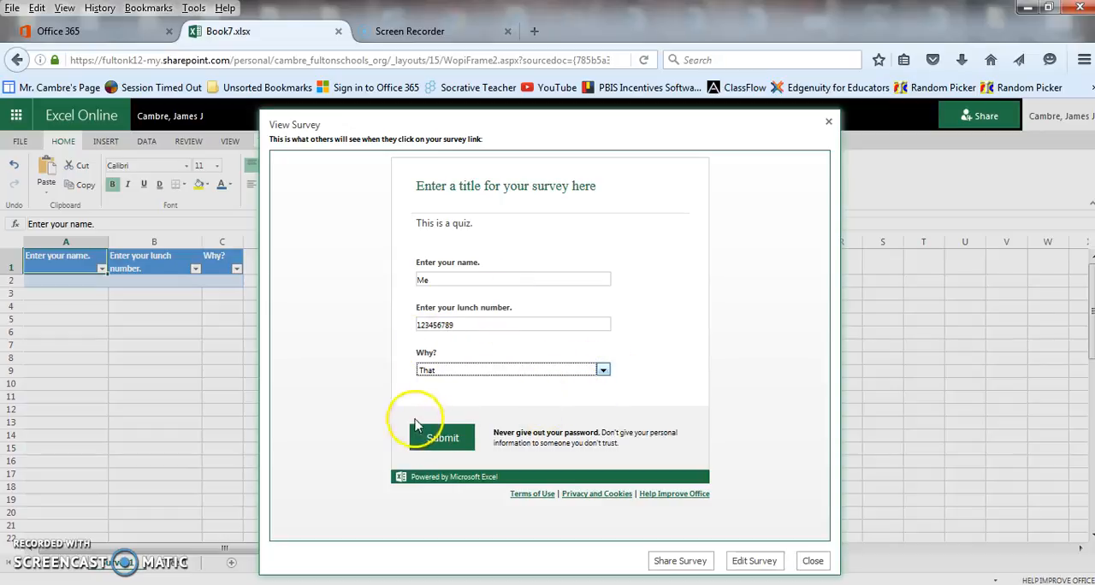
# - Submit the filled-in test response and close the survey preview
pyautogui.click(426, 443)
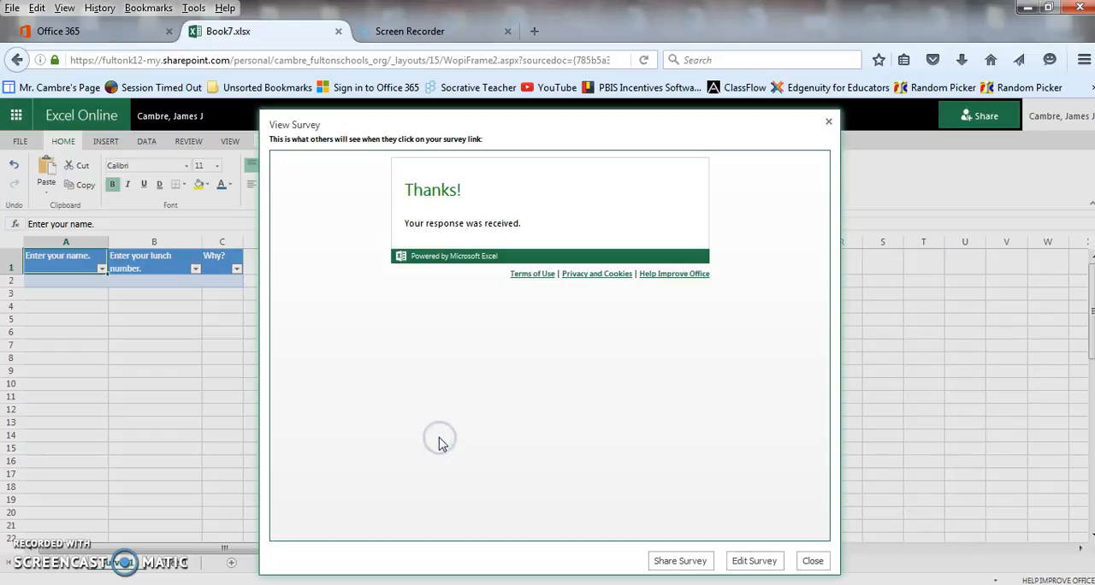
pyautogui.click(813, 560)
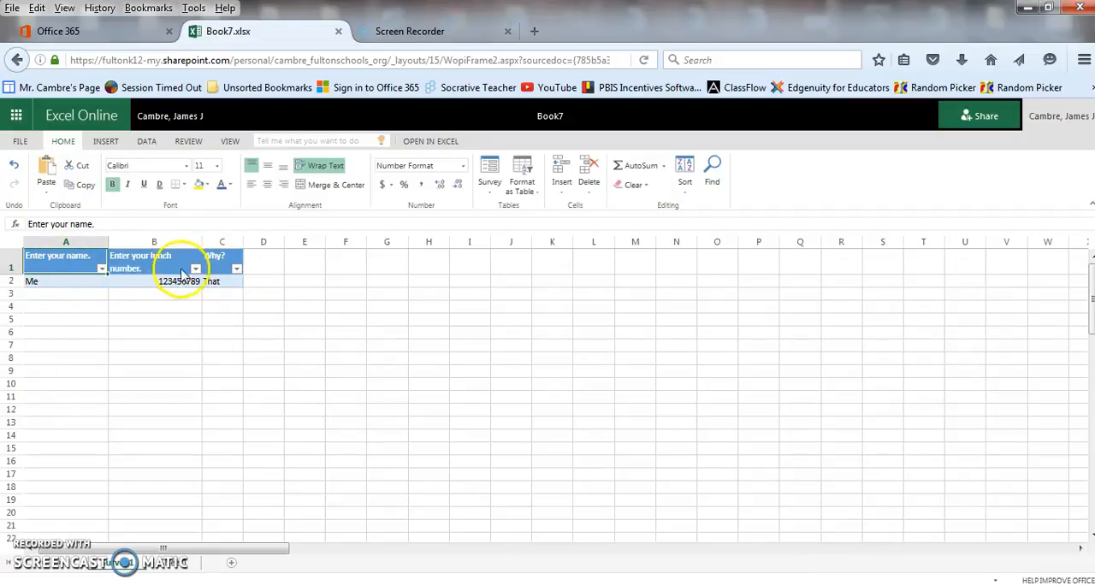
# - Look at the sort and filter options for the name, lunch number and "Why?" columns of the response table
pyautogui.click(102, 269)
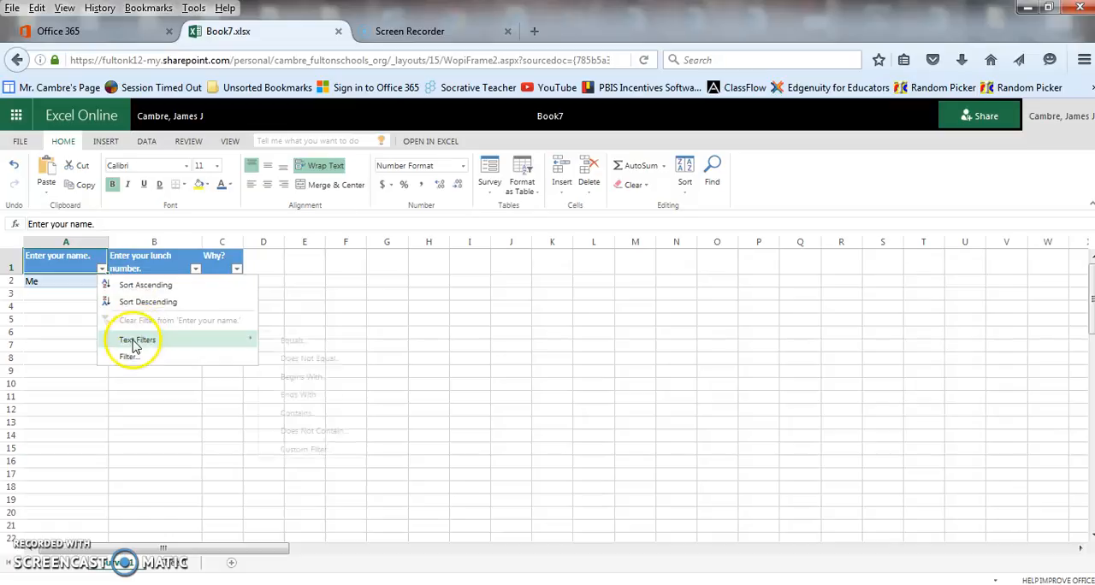
pyautogui.click(197, 272)
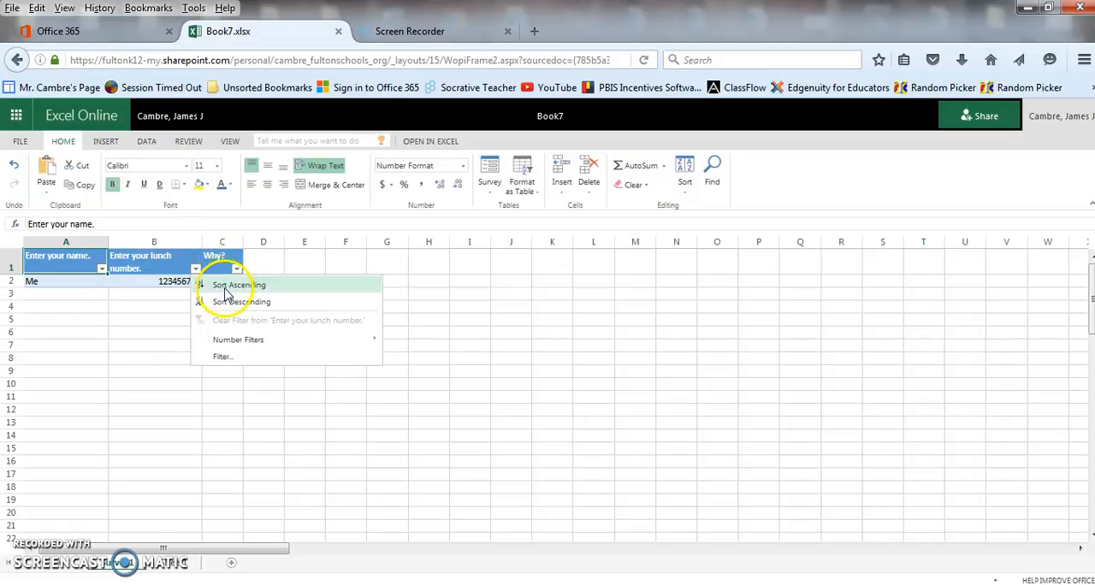
pyautogui.click(140, 295)
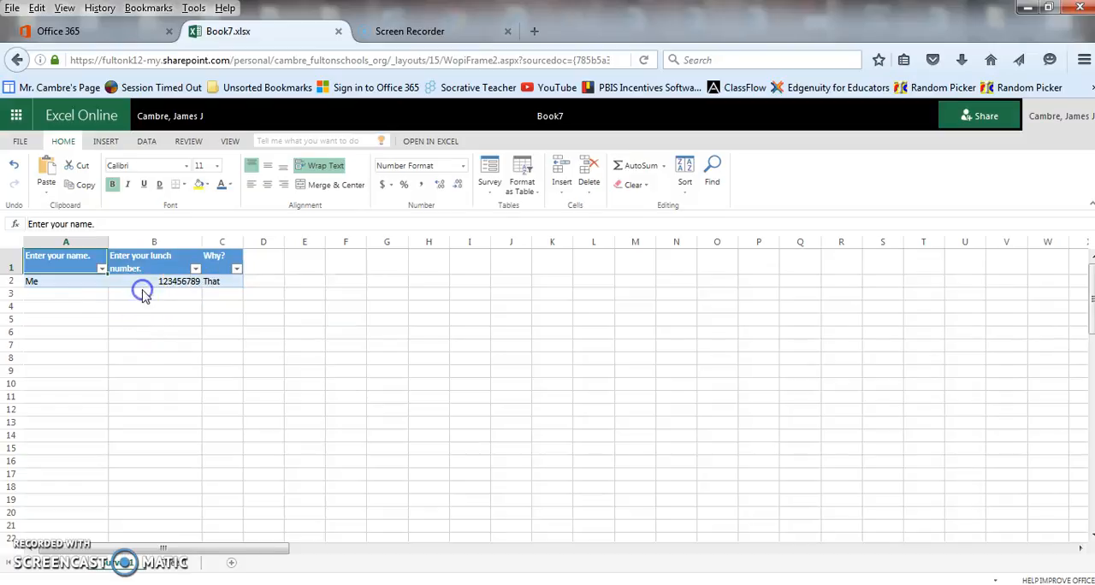
pyautogui.click(237, 271)
pyautogui.click(216, 364)
# - Reopen the survey for editing, share it and copy its sharing link
pyautogui.click(489, 182)
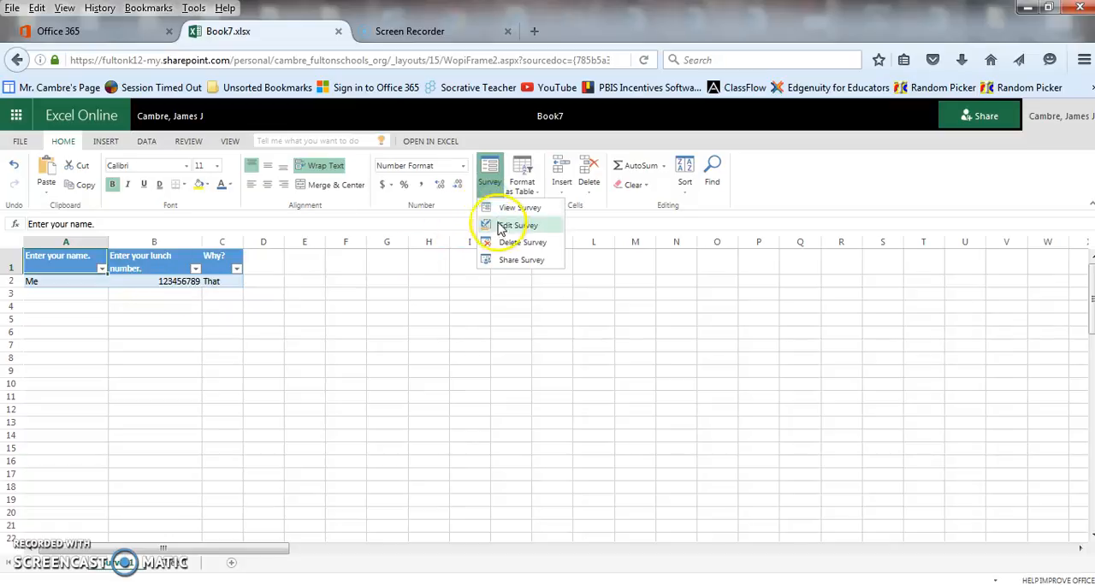
pyautogui.click(502, 230)
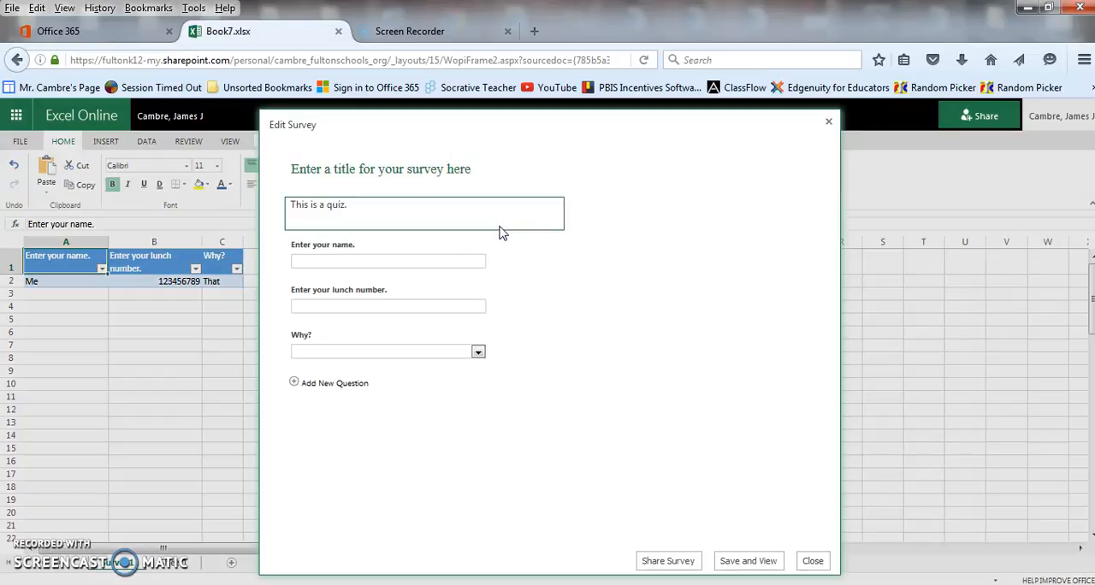
pyautogui.click(680, 563)
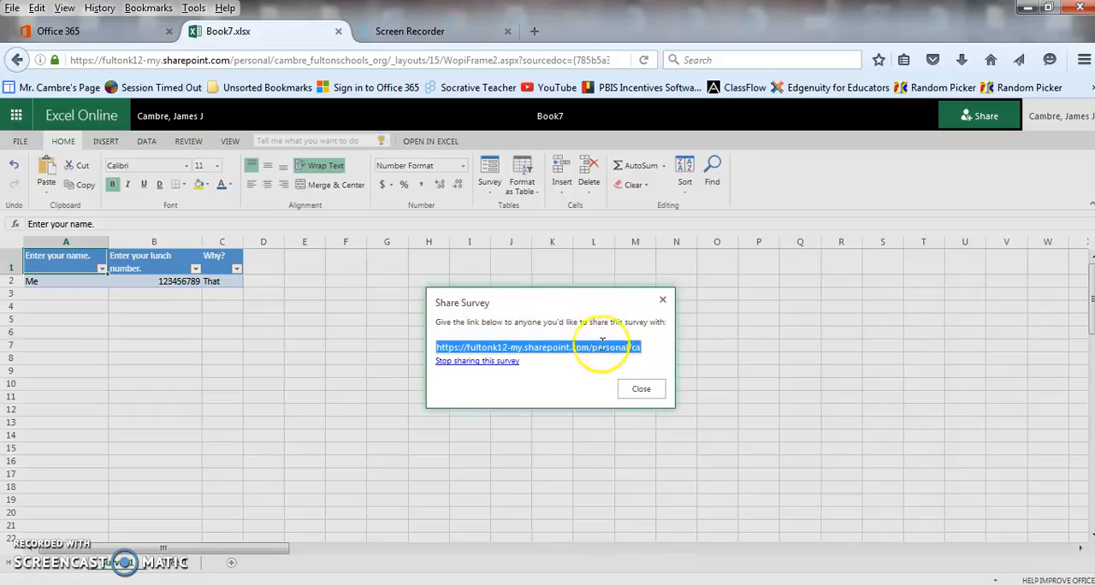
pyautogui.rightClick(563, 349)
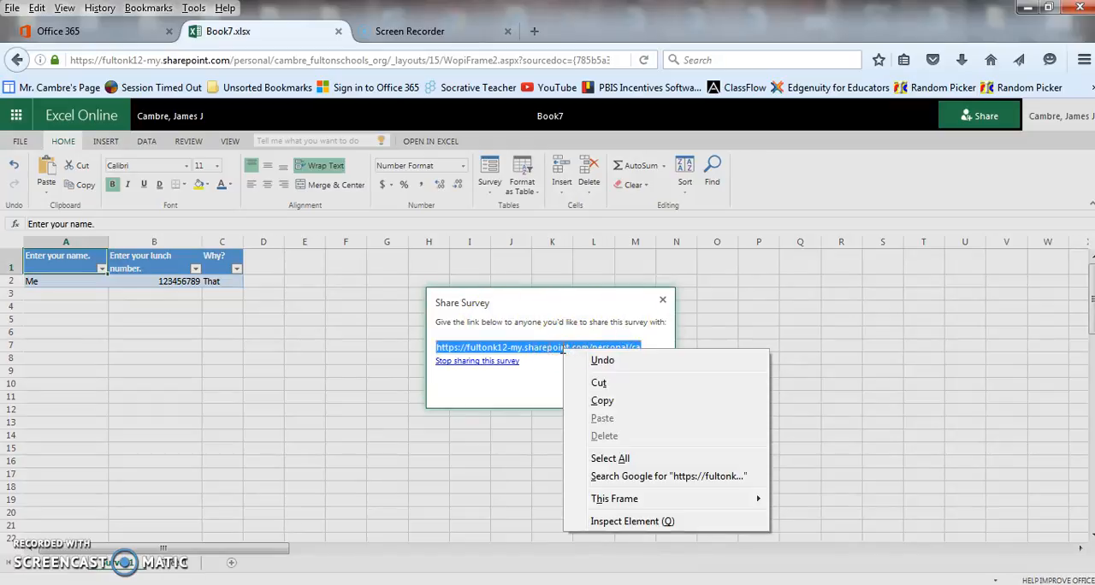
pyautogui.click(602, 401)
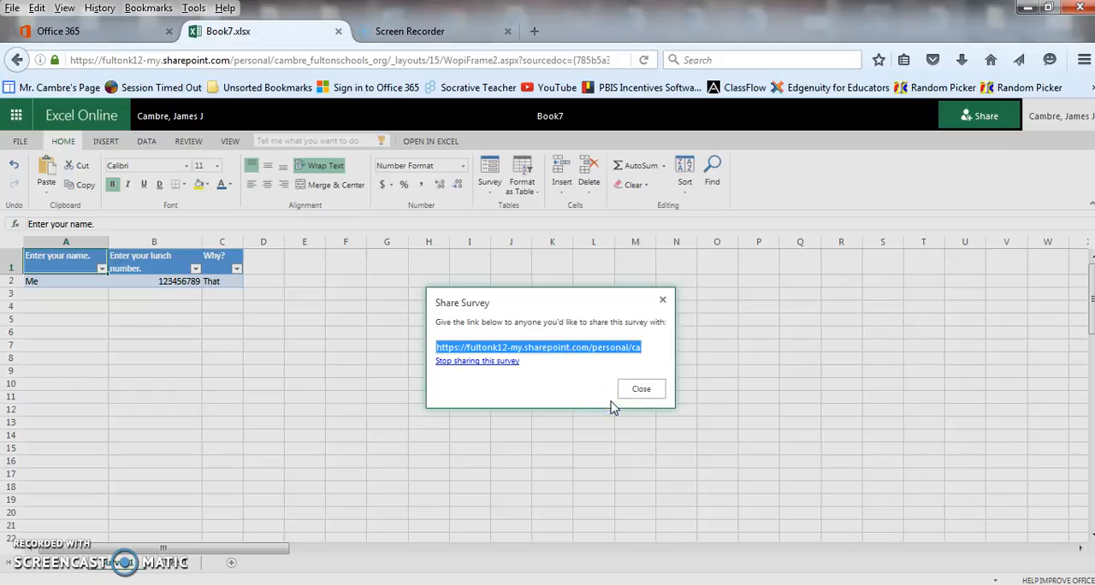